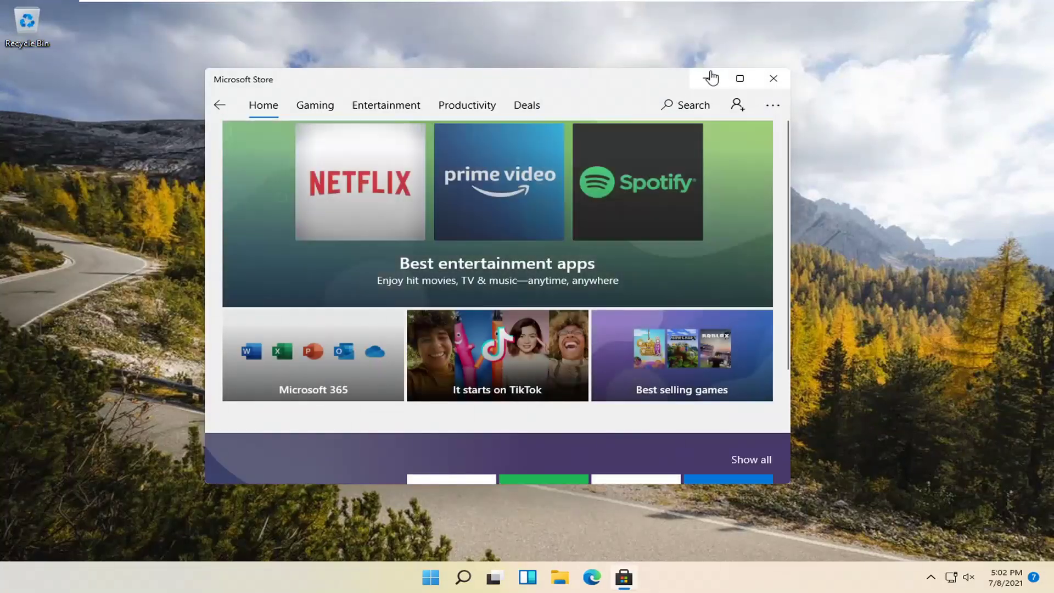
Close the Microsoft Store window and open the Apps & features page in Windows Settings
{"action": "left_click", "coordinate": [775, 83]}
{"action": "right_click", "coordinate": [430, 582]}
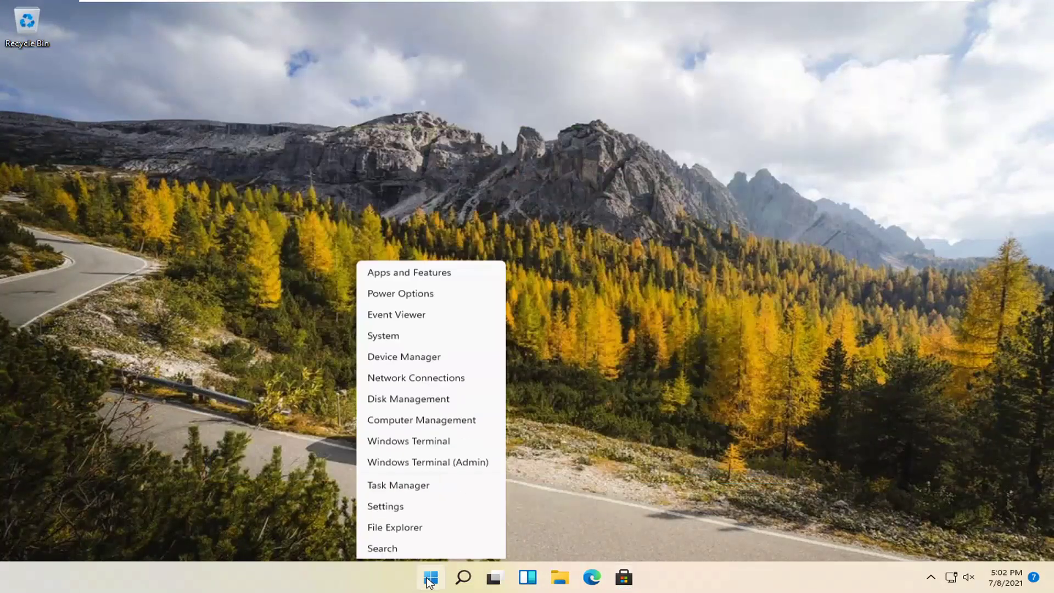
{"action": "left_click", "coordinate": [385, 438]}
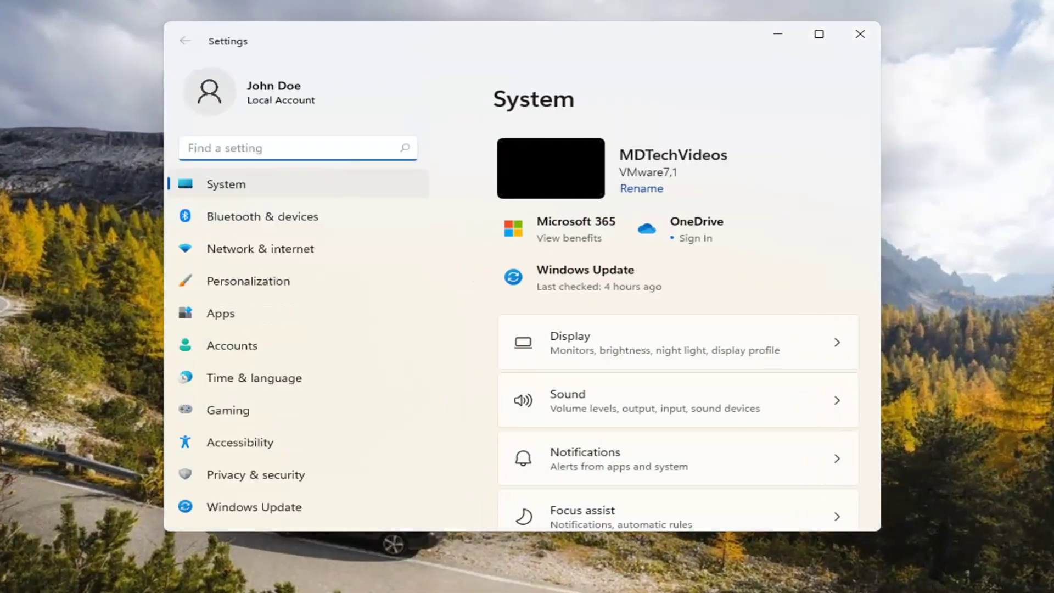
{"action": "key", "text": "super+s"}
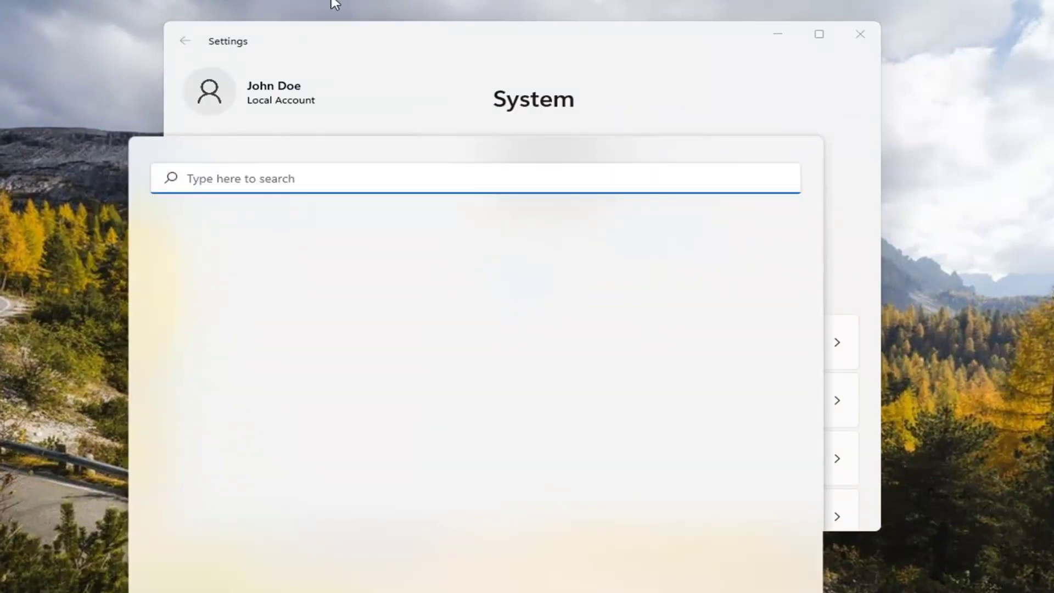
{"action": "key", "text": "Escape"}
{"action": "left_click", "coordinate": [221, 315]}
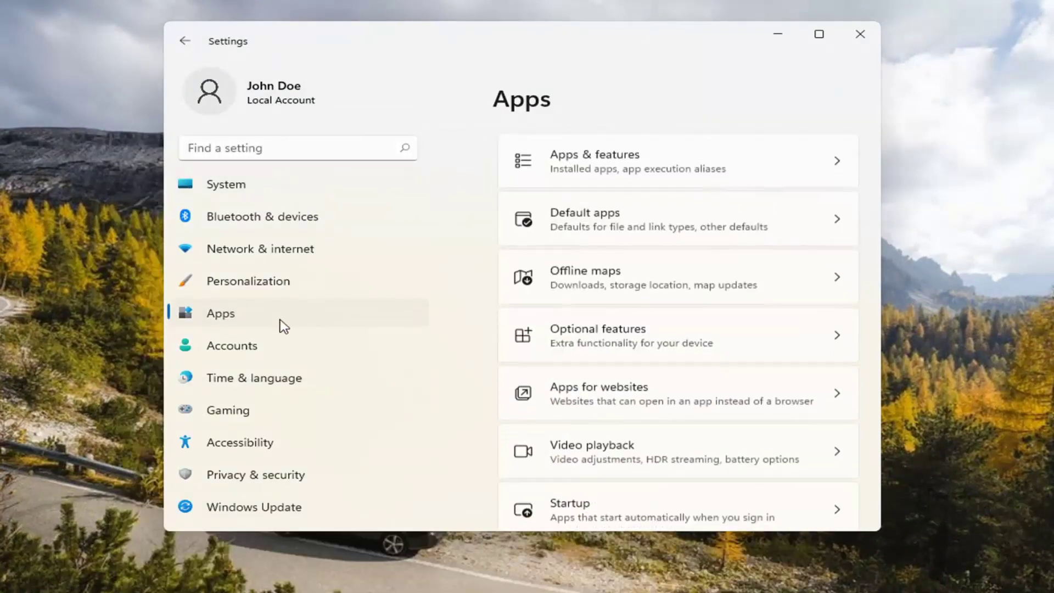
{"action": "left_click", "coordinate": [603, 168]}
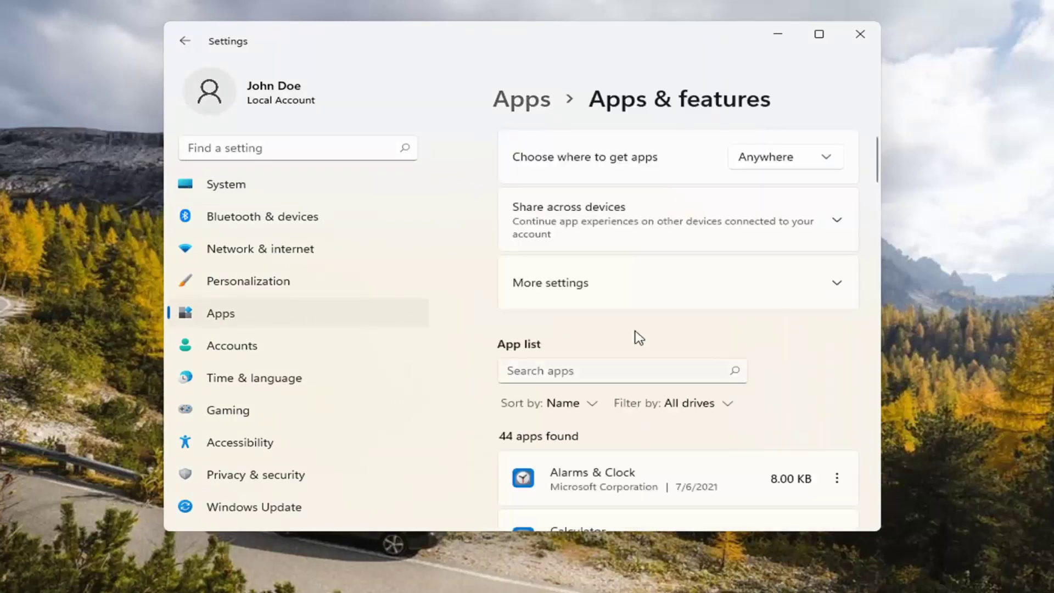
Search the installed app list for "Microsoft store" and open the advanced options of Microsoft Store
{"action": "scroll", "coordinate": [635, 337], "scroll_direction": "down", "scroll_amount": 2}
{"action": "left_click", "coordinate": [622, 309]}
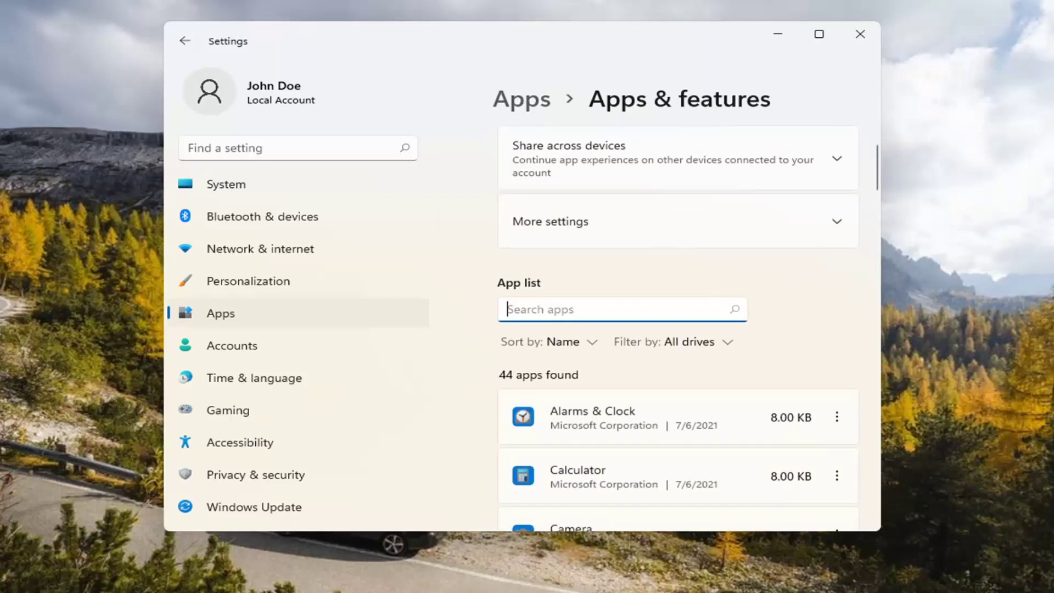
{"action": "type", "text": "microso"}
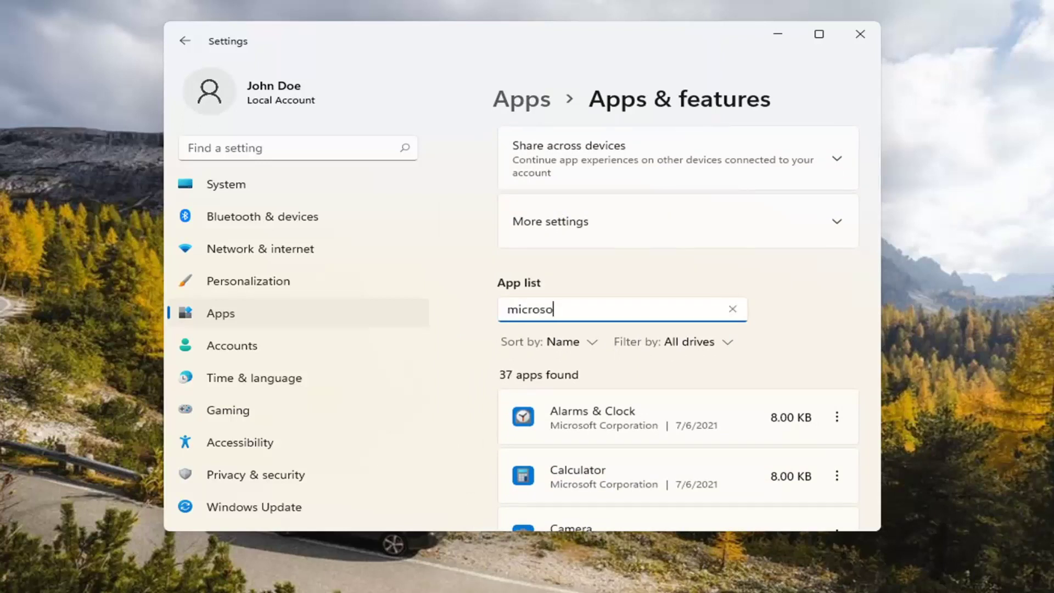
{"action": "type", "text": "ft store"}
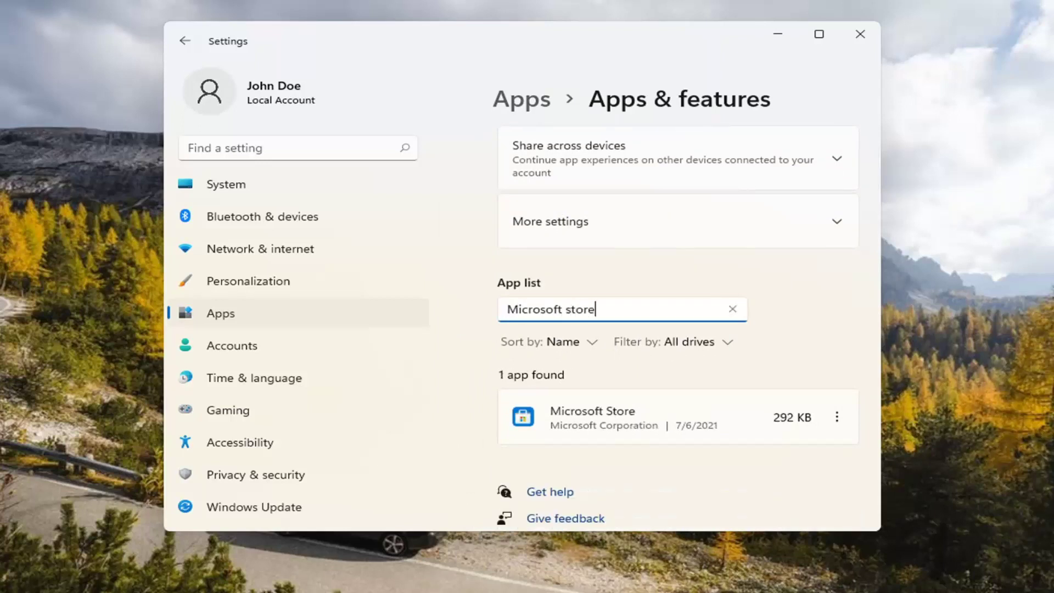
{"action": "scroll", "coordinate": [686, 428], "scroll_direction": "down", "scroll_amount": 1}
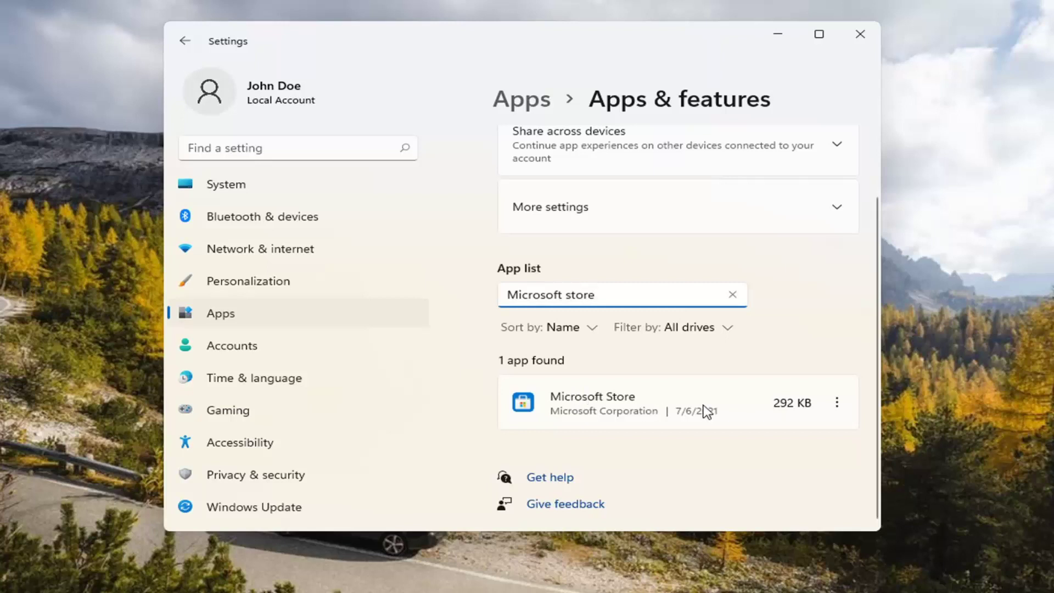
{"action": "left_click", "coordinate": [838, 407]}
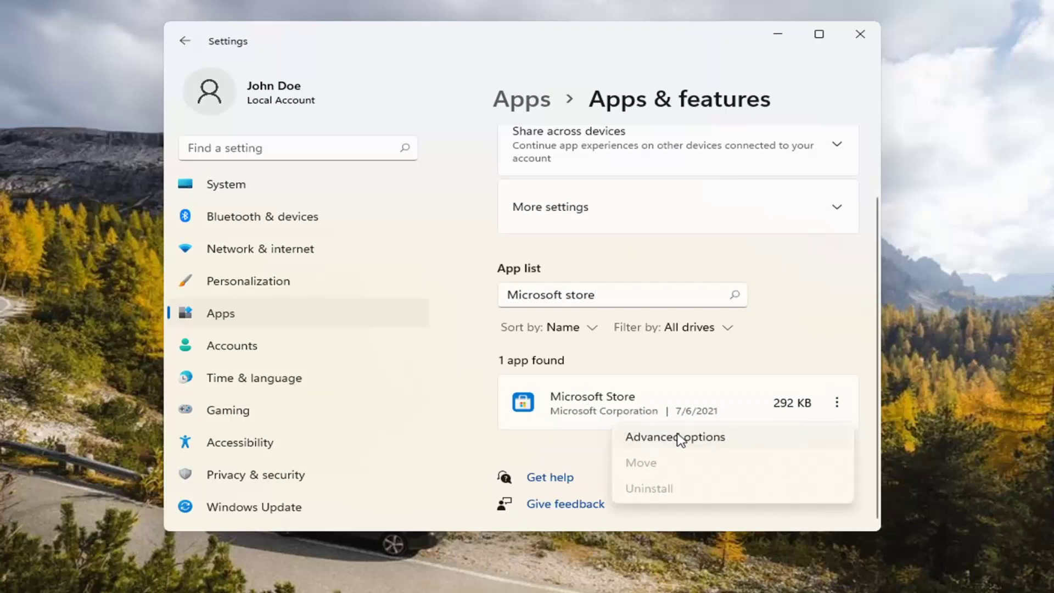
{"action": "left_click", "coordinate": [681, 438]}
Repair the Microsoft Store app and reset it with its data, closing Settings when done
{"action": "scroll", "coordinate": [661, 324], "scroll_direction": "down", "scroll_amount": 5}
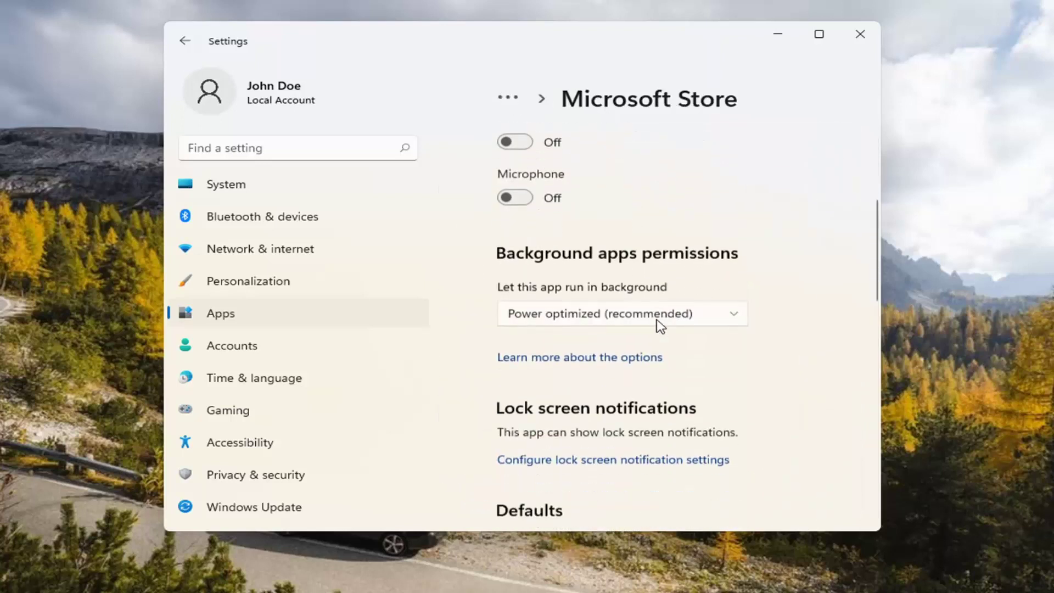
{"action": "scroll", "coordinate": [658, 321], "scroll_direction": "down", "scroll_amount": 9}
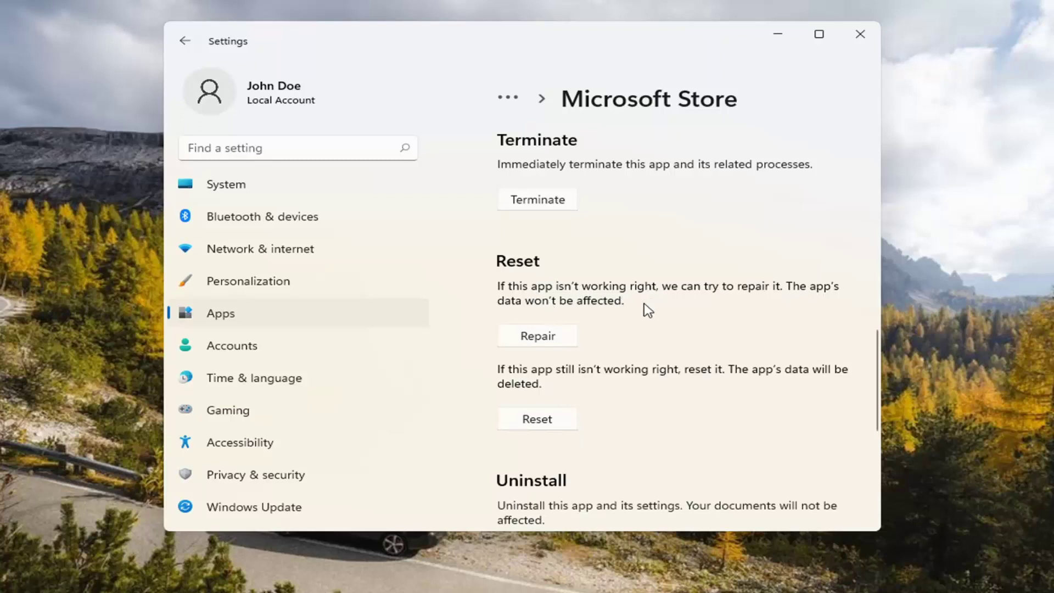
{"action": "left_click", "coordinate": [537, 337]}
{"action": "left_click", "coordinate": [518, 420]}
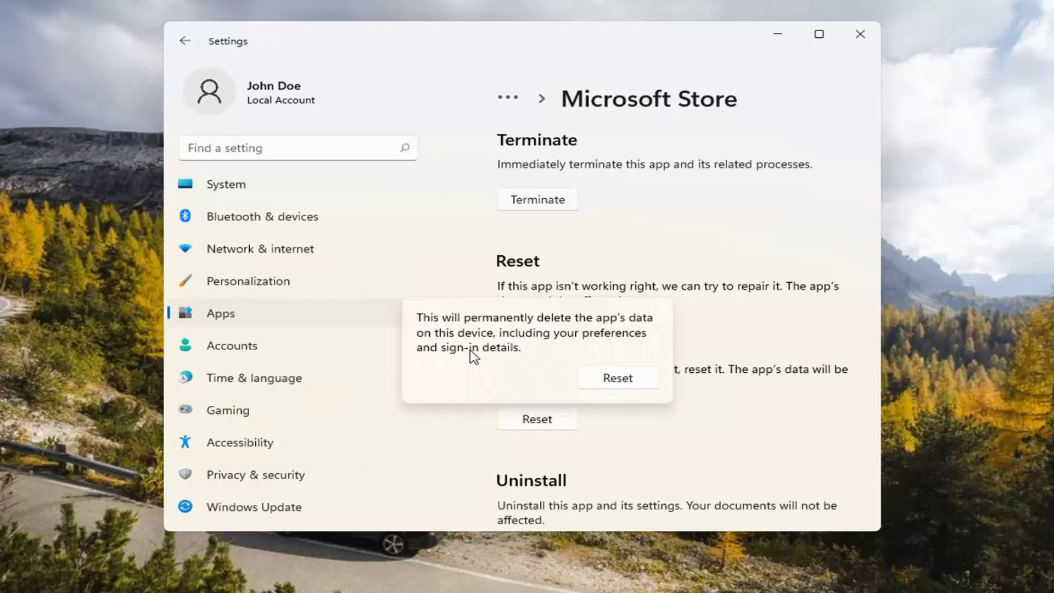
{"action": "left_click", "coordinate": [606, 381]}
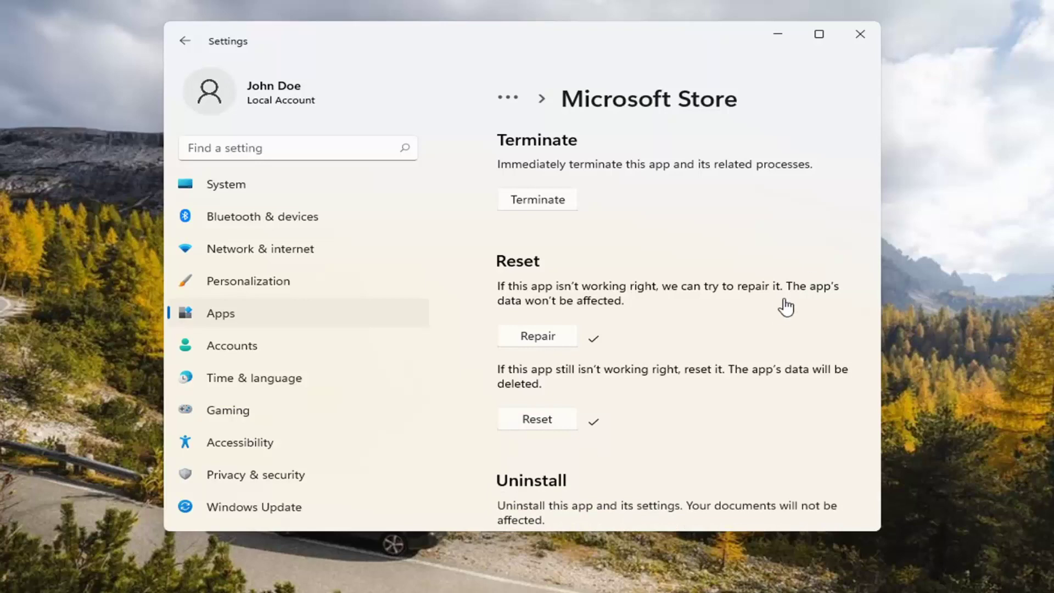
{"action": "left_click", "coordinate": [861, 33]}
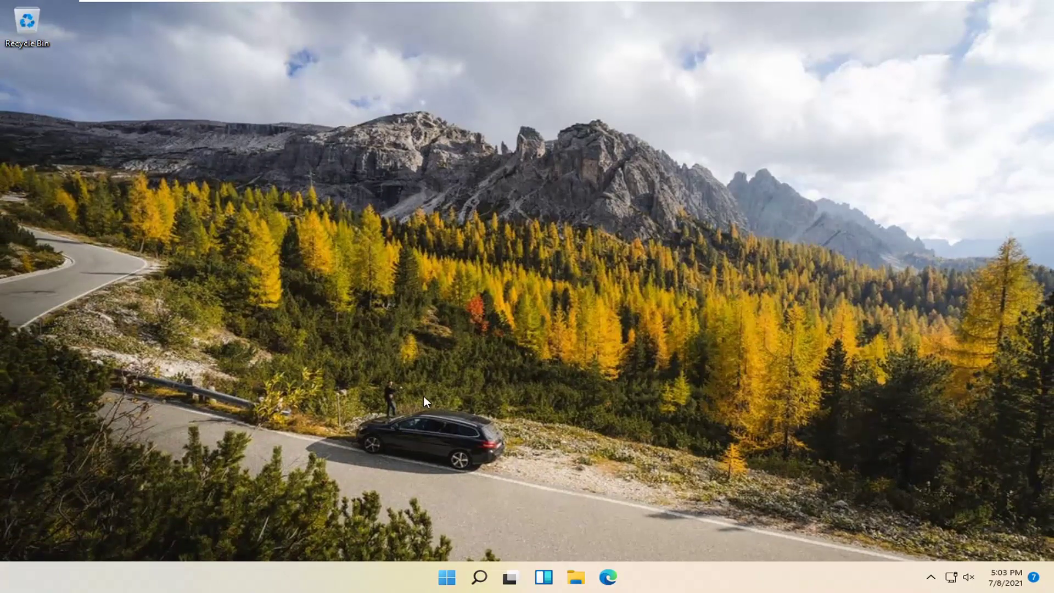
Search Windows for "cmd" and run Command Prompt as administrator, allowing it to make changes to the device
{"action": "left_click", "coordinate": [479, 575]}
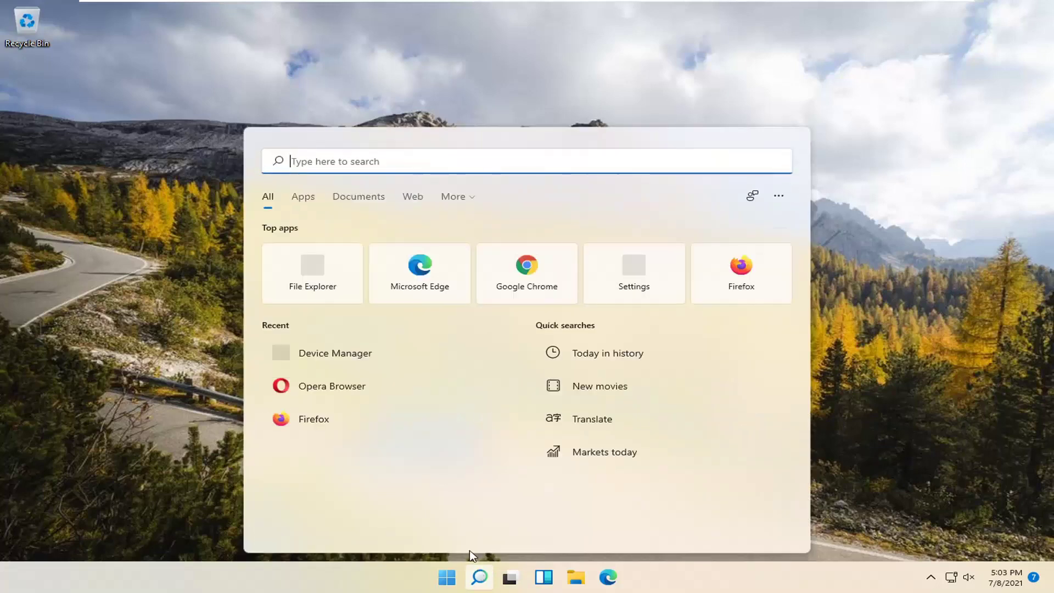
{"action": "type", "text": "cmd"}
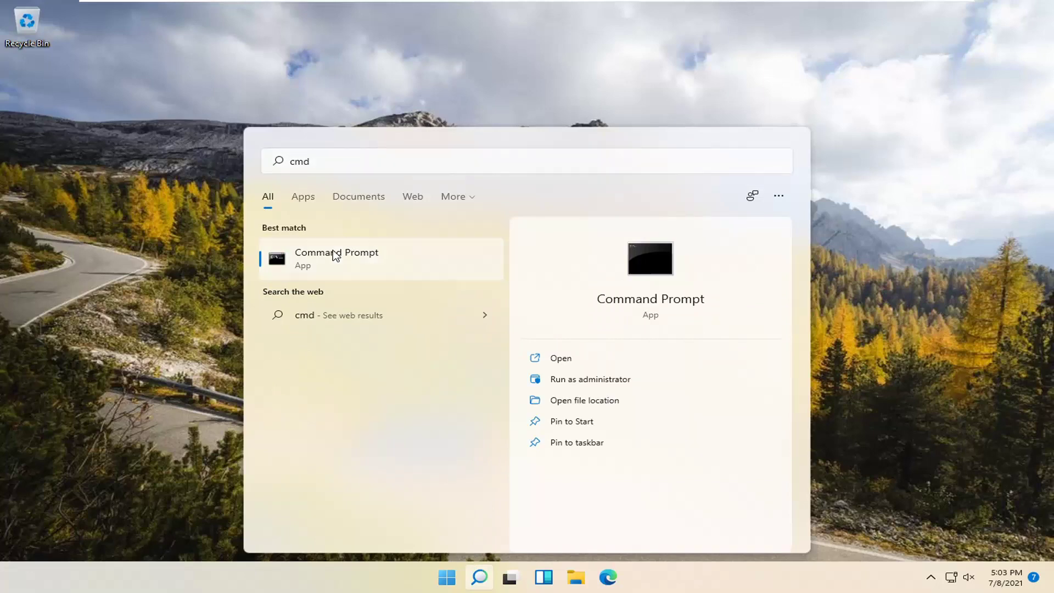
{"action": "right_click", "coordinate": [335, 255]}
{"action": "left_click", "coordinate": [405, 270]}
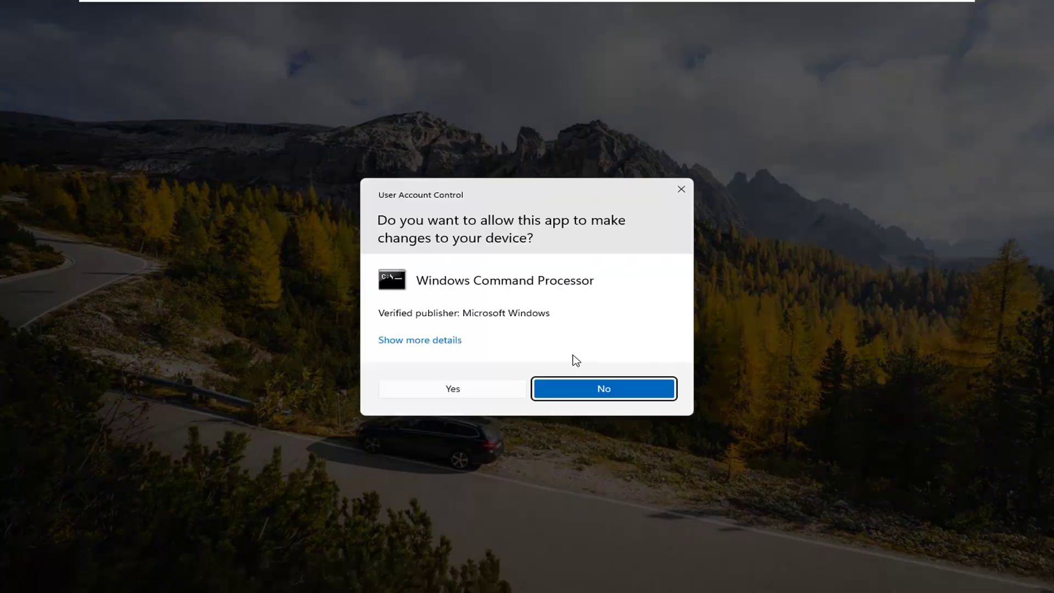
{"action": "left_click", "coordinate": [477, 393]}
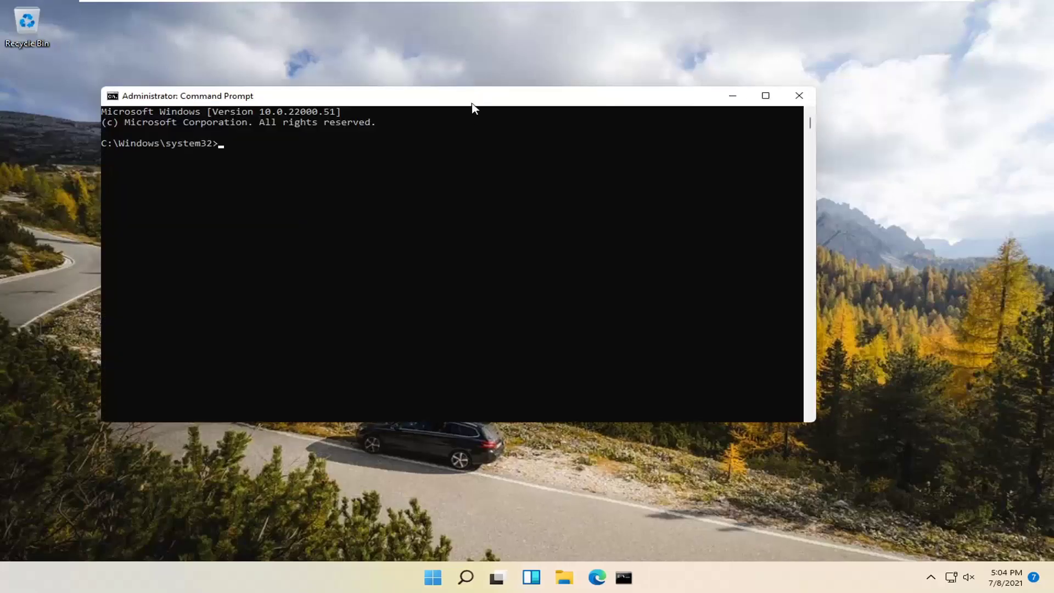
Run the system file scan with sfc /scannow and close Command Prompt once the scan completes
{"action": "type", "text": "sfc"}
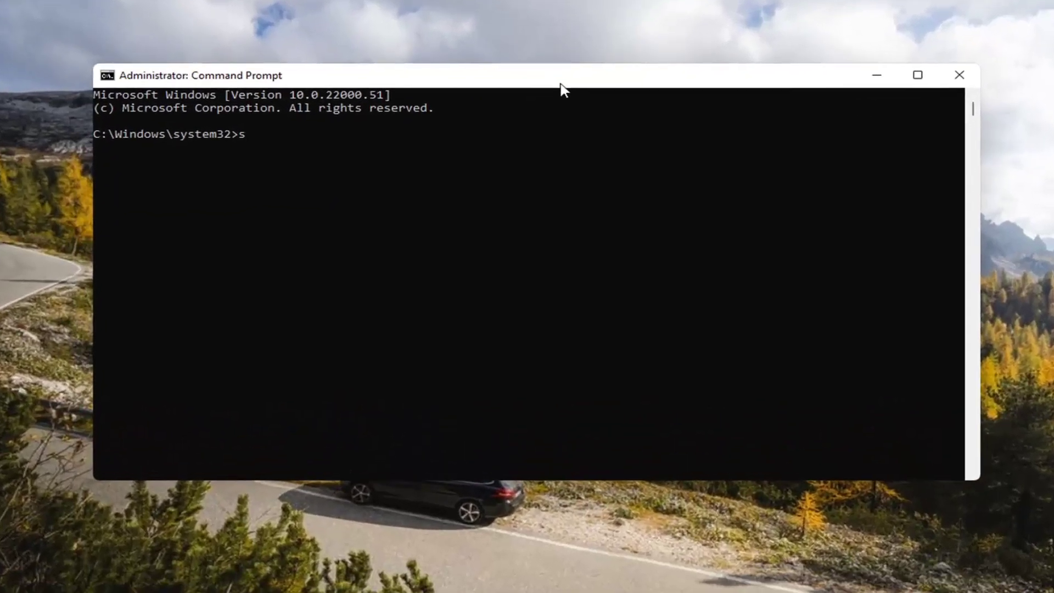
{"action": "type", "text": " /scannow"}
{"action": "key", "text": "Return"}
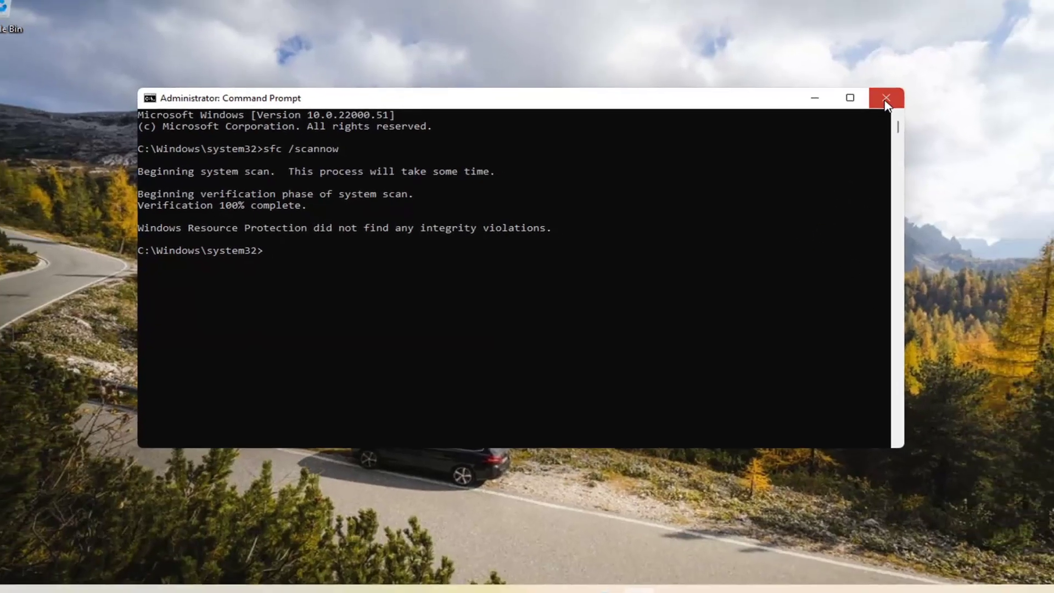
{"action": "left_click", "coordinate": [960, 75]}
Restart the computer
{"action": "right_click", "coordinate": [446, 571]}
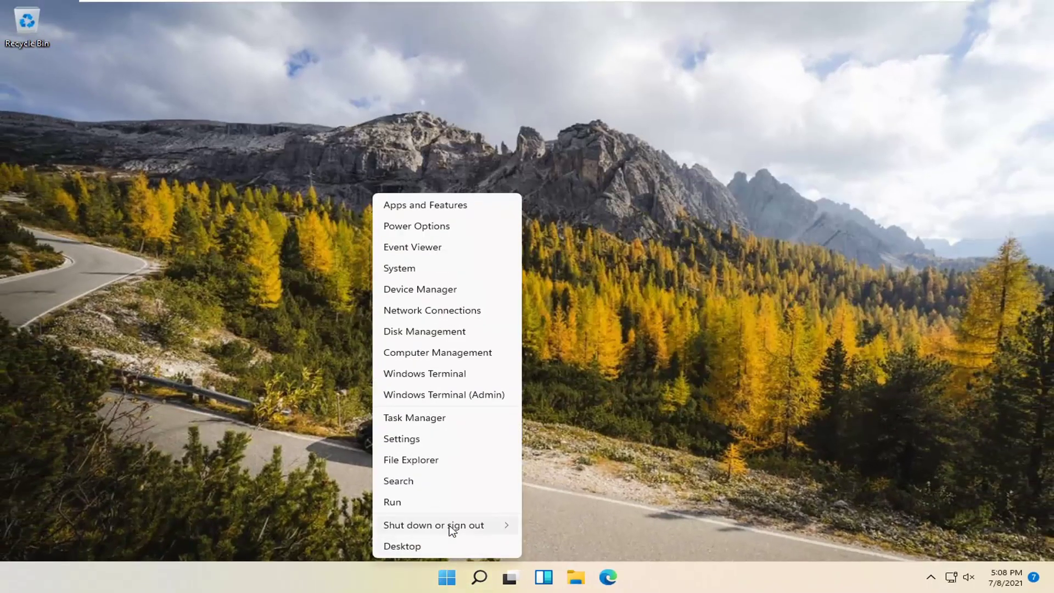
{"action": "mouse_move", "coordinate": [453, 527]}
{"action": "left_click", "coordinate": [546, 549]}
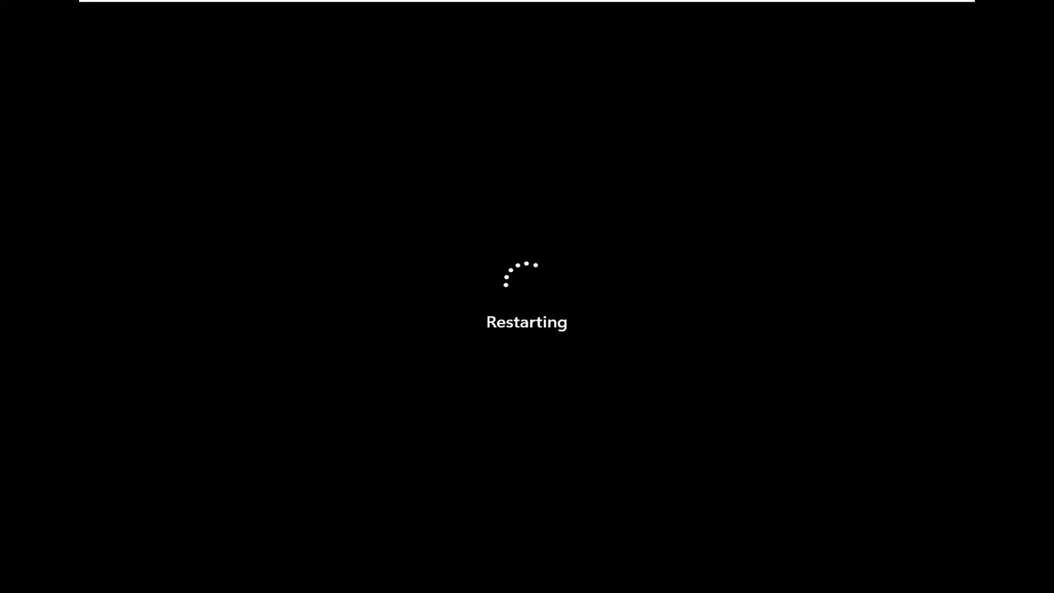